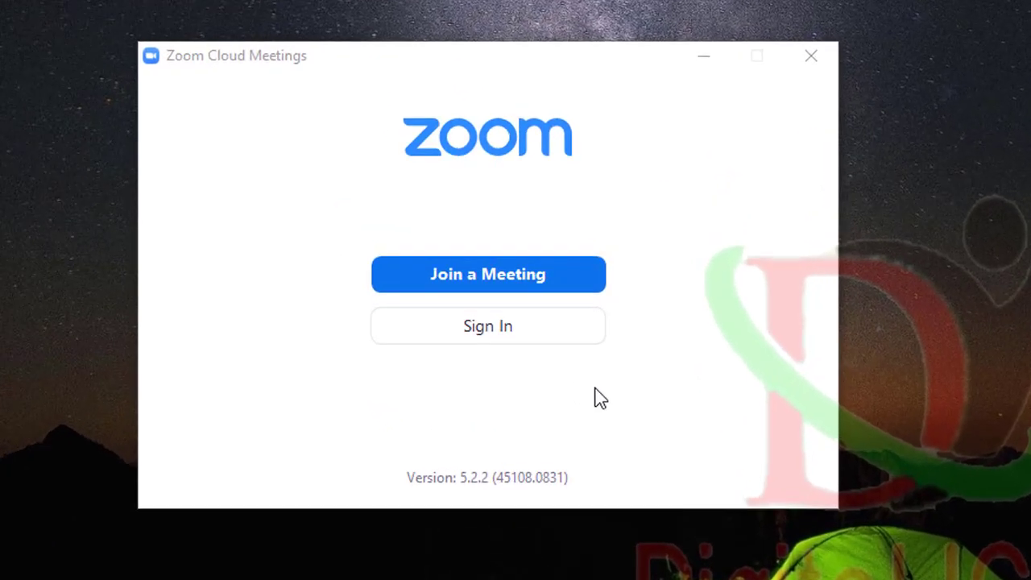
Sign in to the account with the account e-mail address and password, keeping the session signed in
{"action": "left_click", "coordinate": [503, 335]}
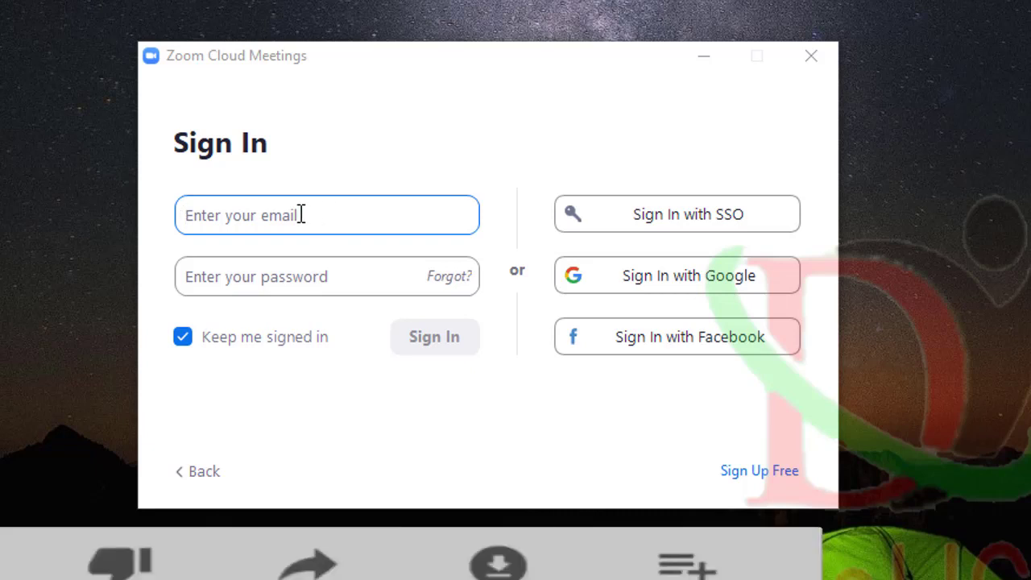
{"action": "key", "text": "ctrl+v"}
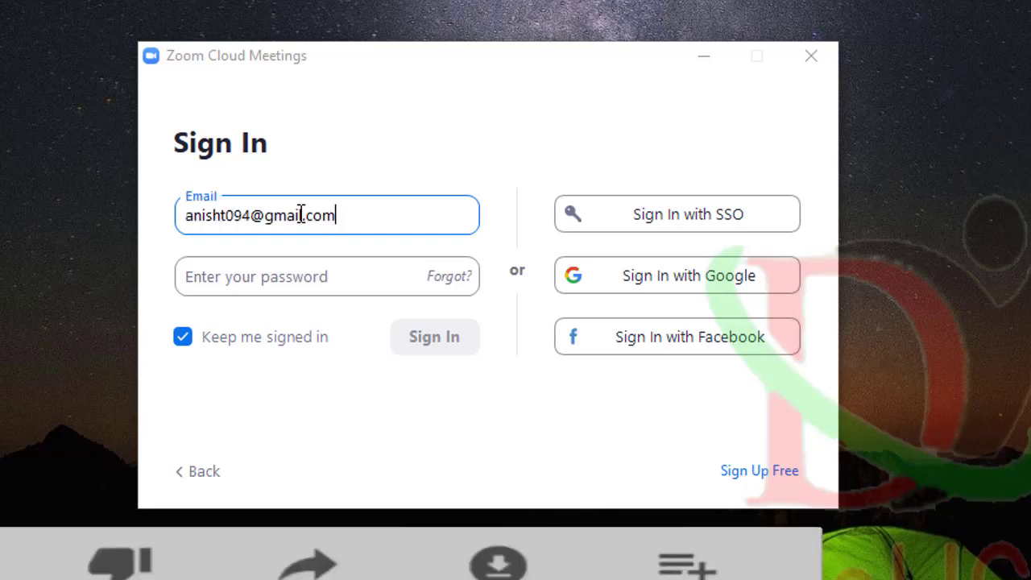
{"action": "left_click", "coordinate": [276, 276]}
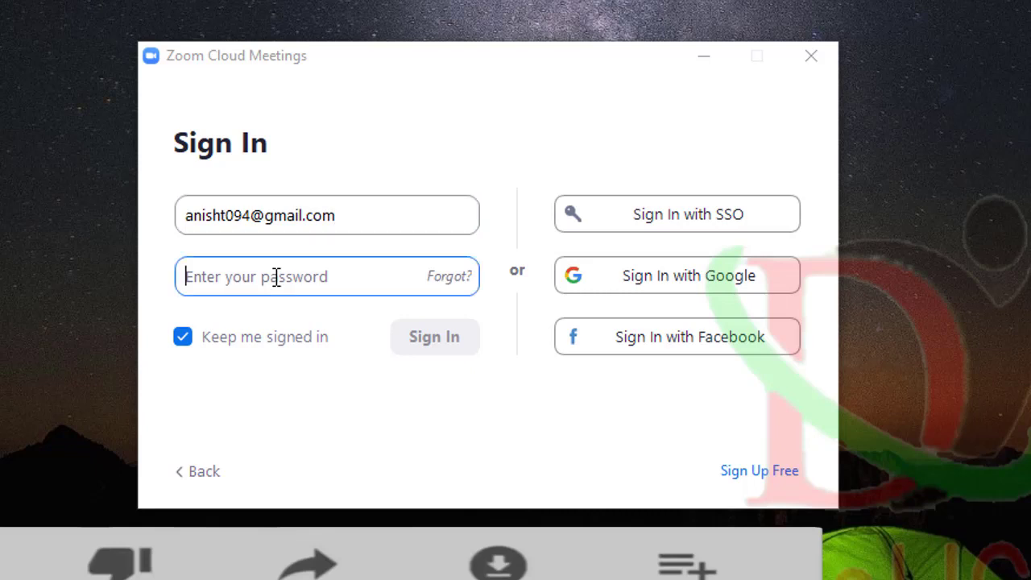
{"action": "type", "text": "*"}
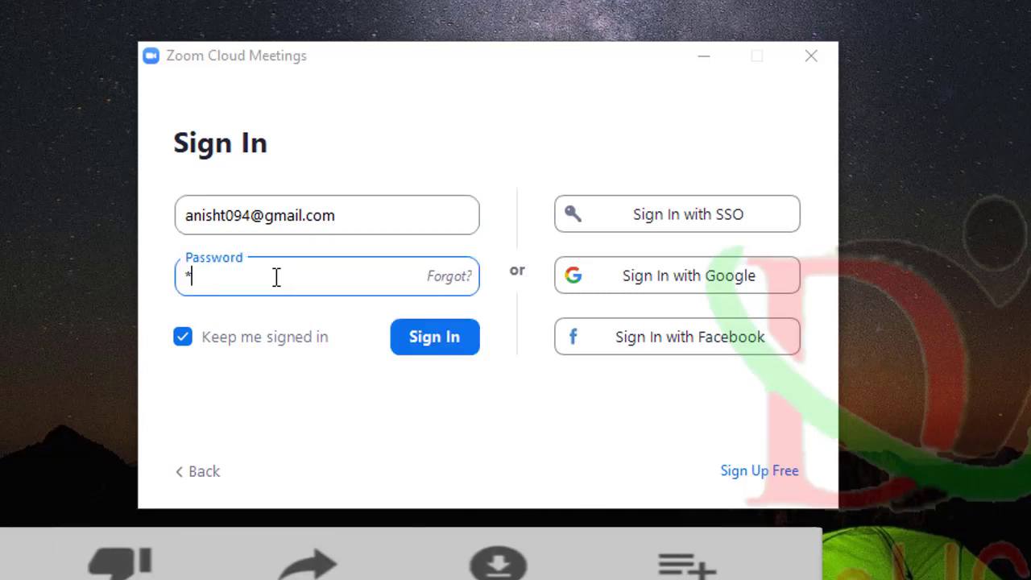
{"action": "type", "text": "***"}
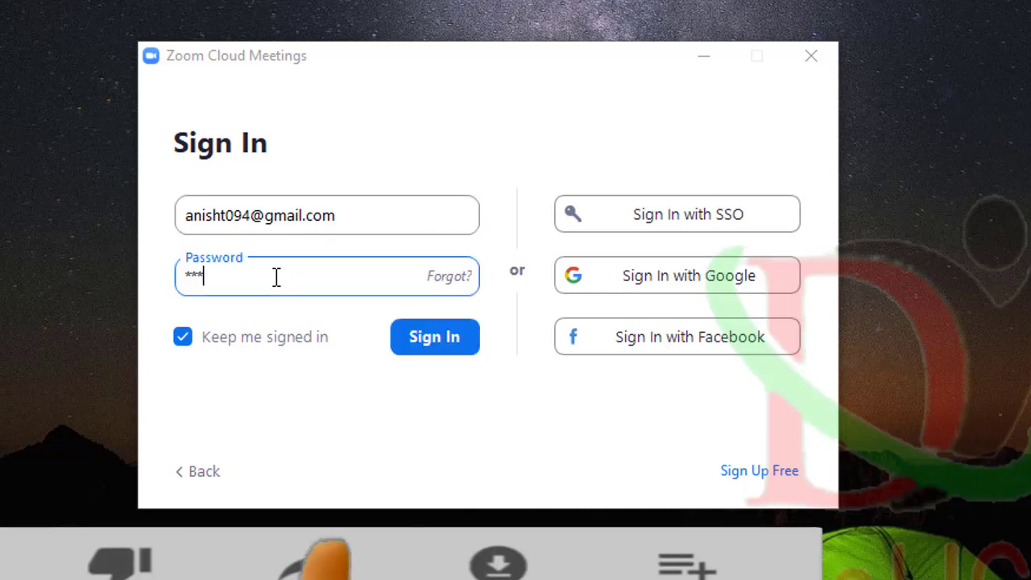
{"action": "type", "text": "**"}
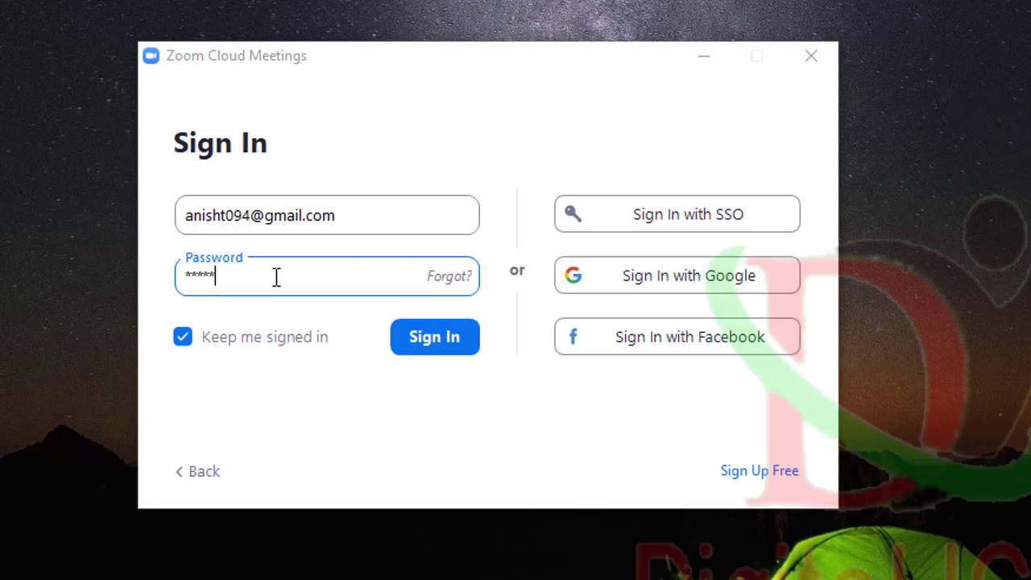
{"action": "type", "text": "**"}
{"action": "left_click", "coordinate": [435, 352]}
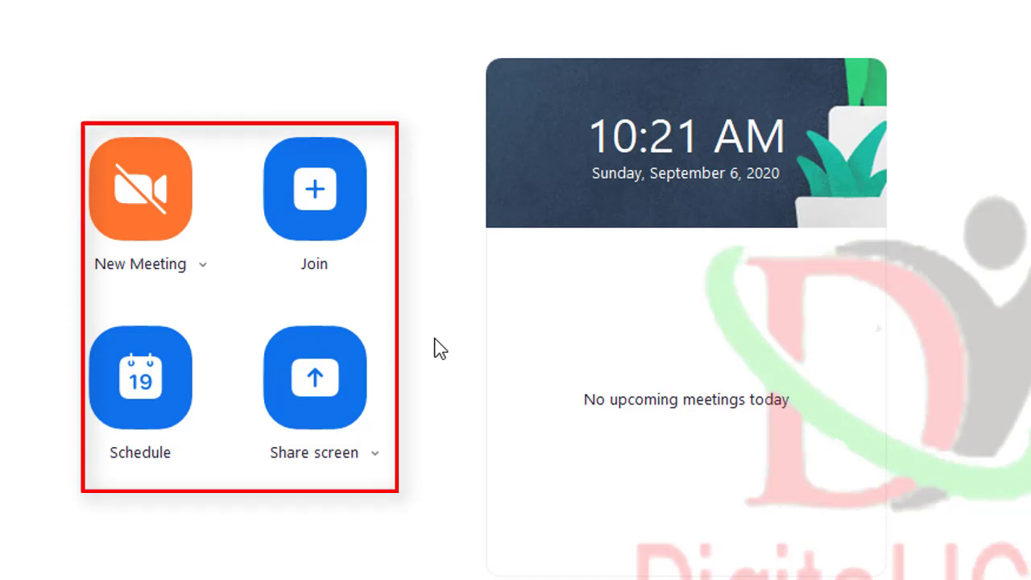
Start scheduling a new meeting and set its topic to BoB
{"action": "left_click", "coordinate": [168, 394]}
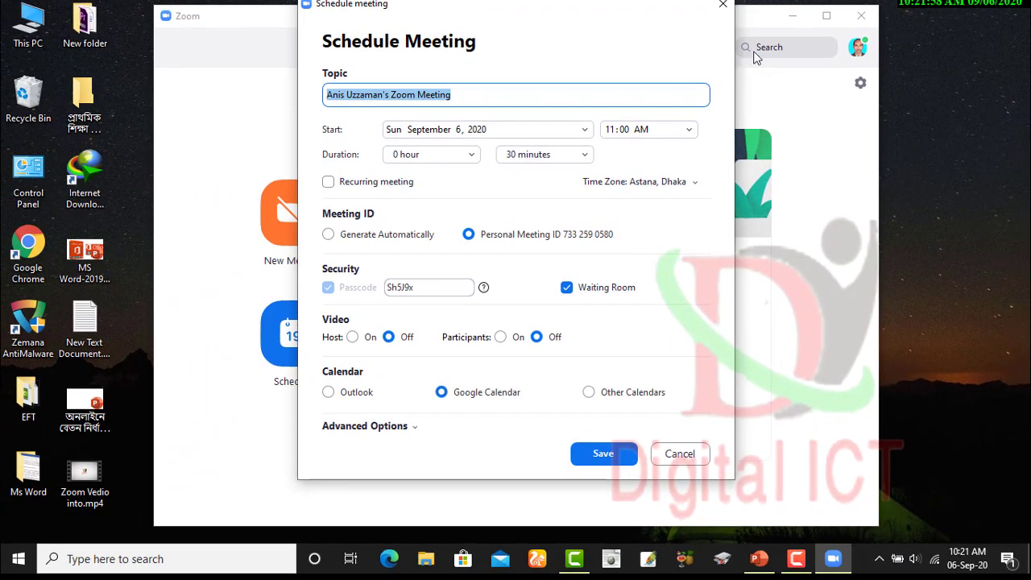
{"action": "left_click", "coordinate": [826, 15]}
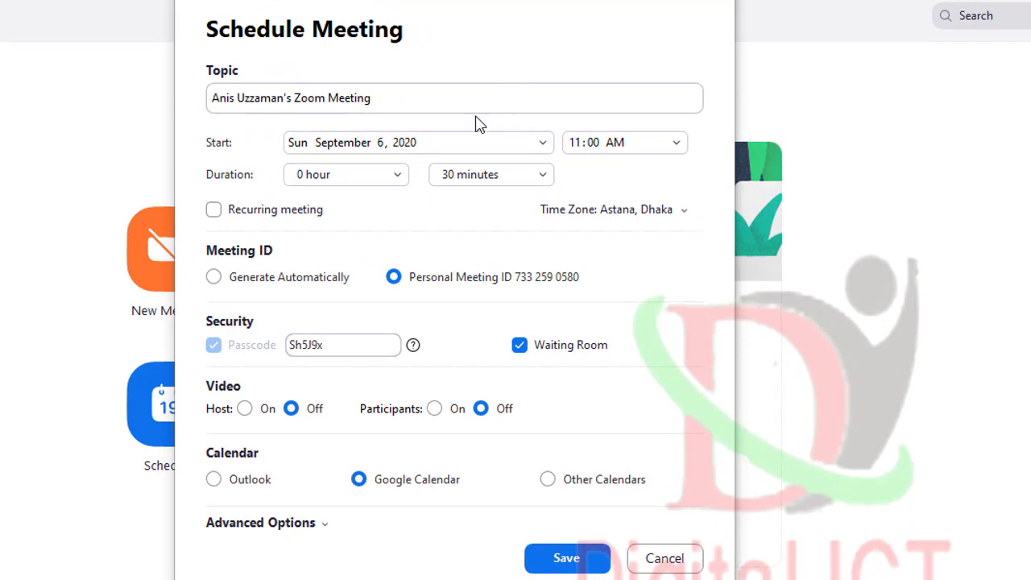
{"action": "left_click_drag", "start_coordinate": [382, 98], "coordinate": [170, 101]}
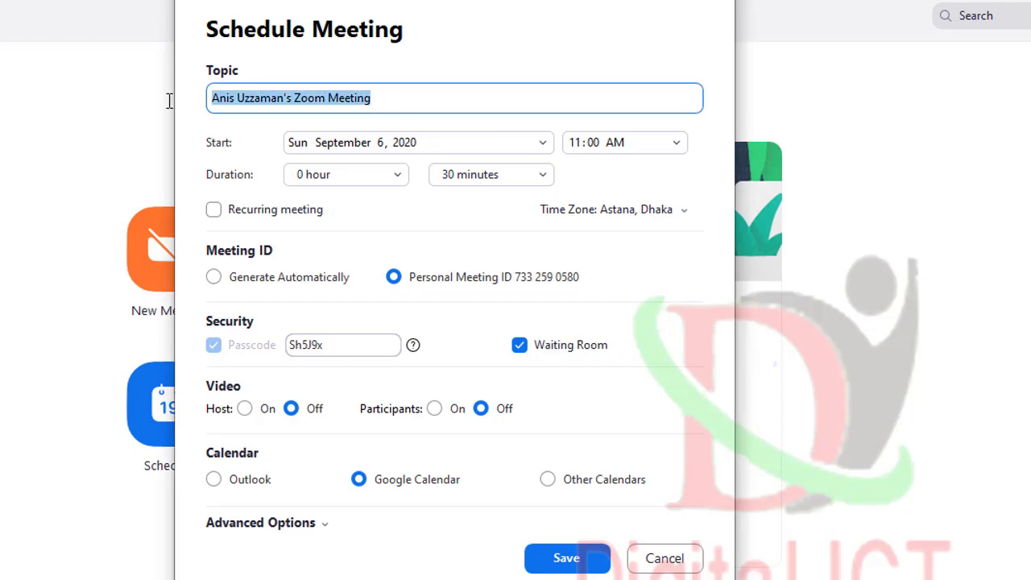
{"action": "type", "text": "BoB"}
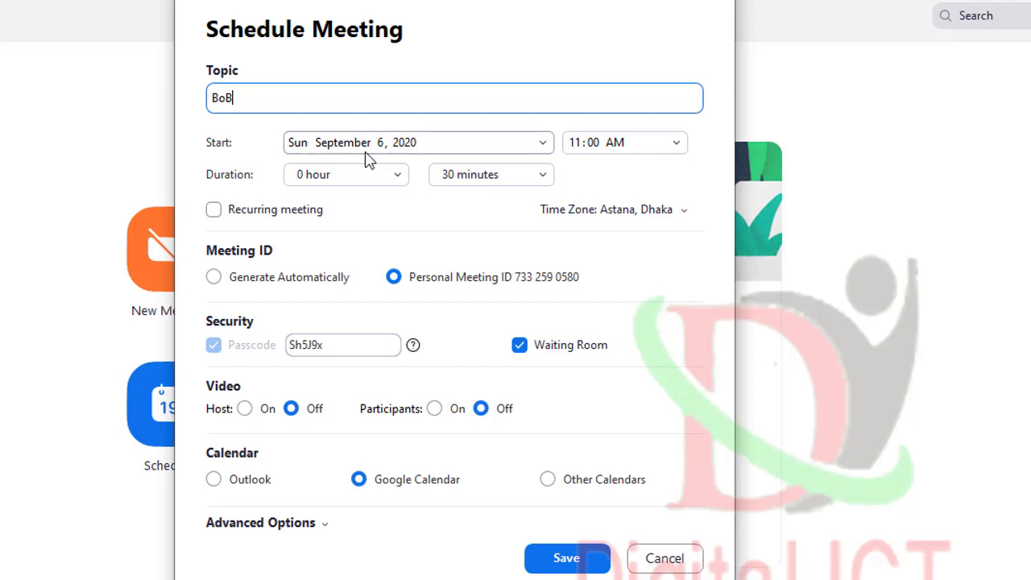
Set the meeting's start to September 7, 2020 at 10:30 AM
{"action": "left_click", "coordinate": [544, 148]}
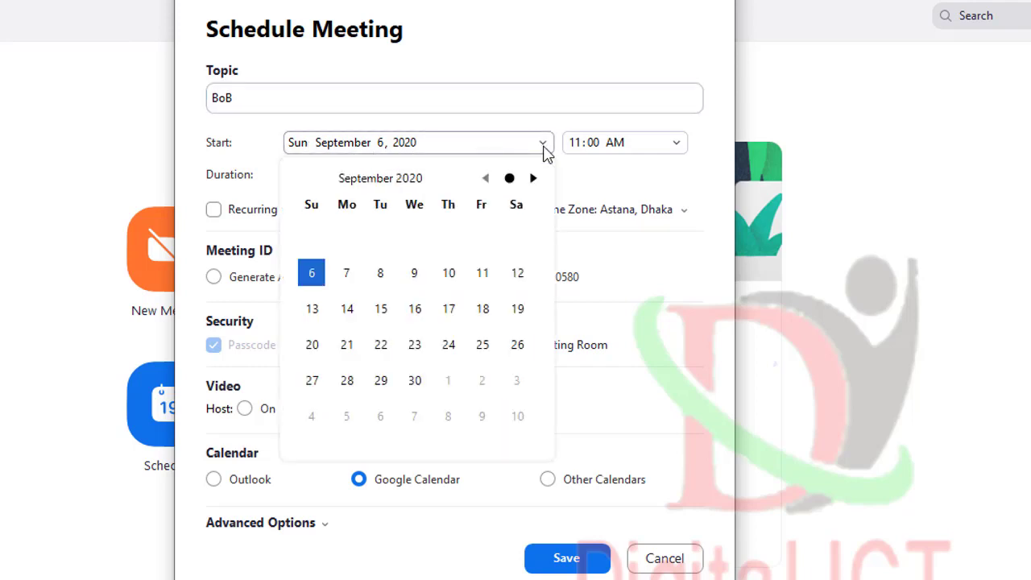
{"action": "left_click", "coordinate": [348, 273]}
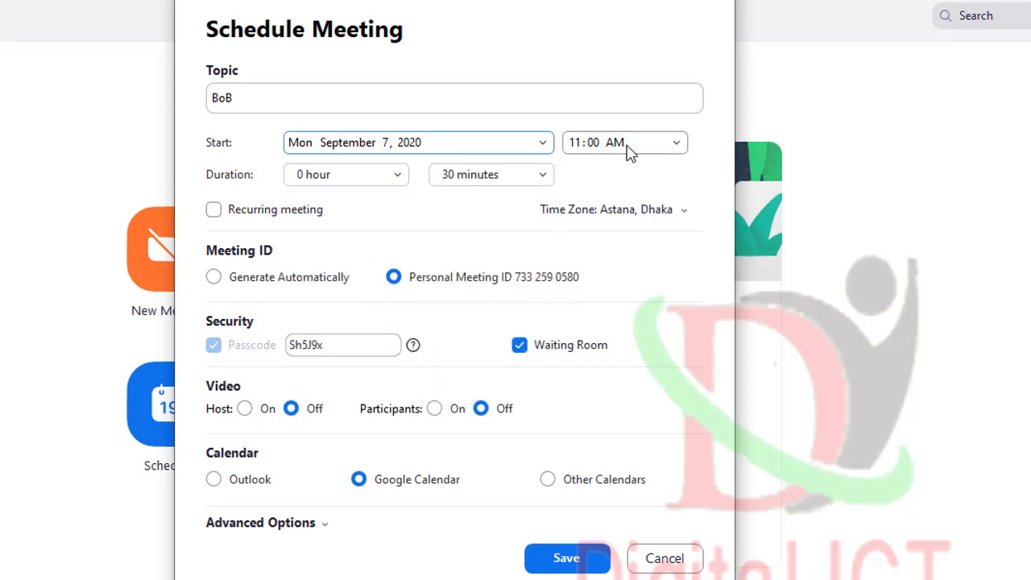
{"action": "left_click", "coordinate": [675, 145]}
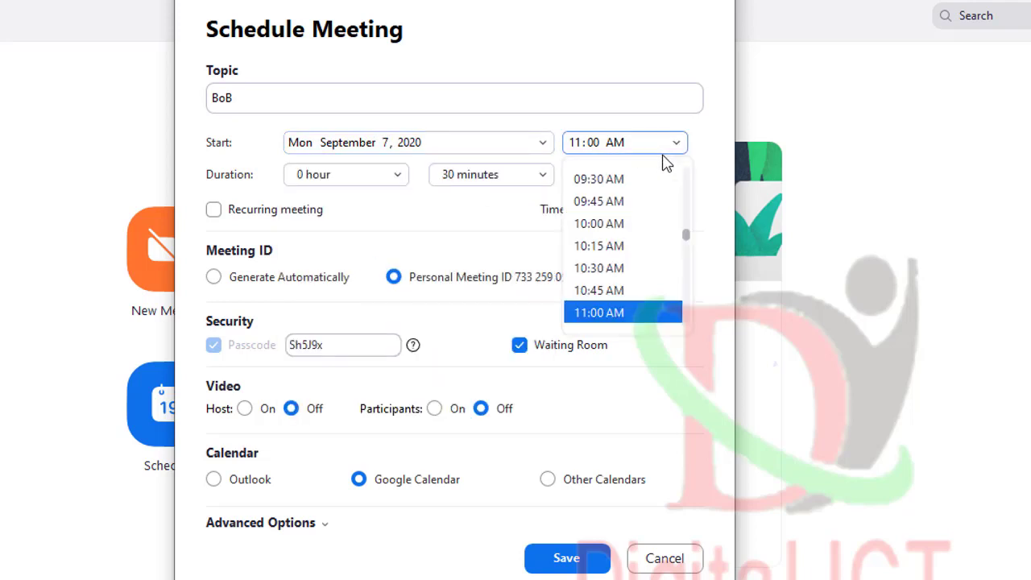
{"action": "left_click", "coordinate": [600, 270]}
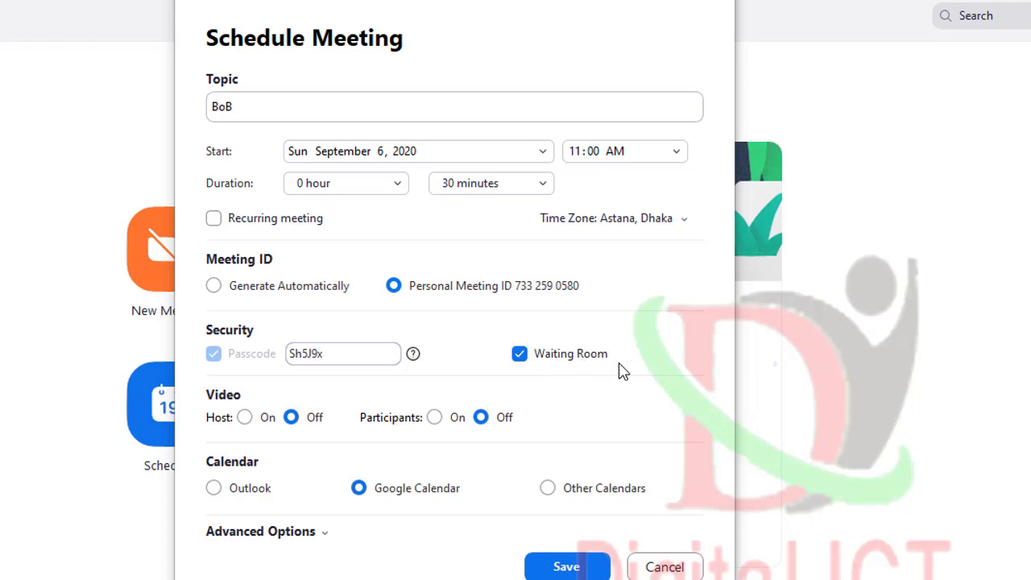
Enable join before host in the meeting's advanced options and save the scheduled meeting
{"action": "mouse_move", "coordinate": [480, 314]}
{"action": "left_mouse_down"}
{"action": "mouse_move", "coordinate": [481, 367]}
{"action": "mouse_move", "coordinate": [621, 355]}
{"action": "mouse_move", "coordinate": [620, 314]}
{"action": "left_mouse_up"}
{"action": "left_click", "coordinate": [320, 534]}
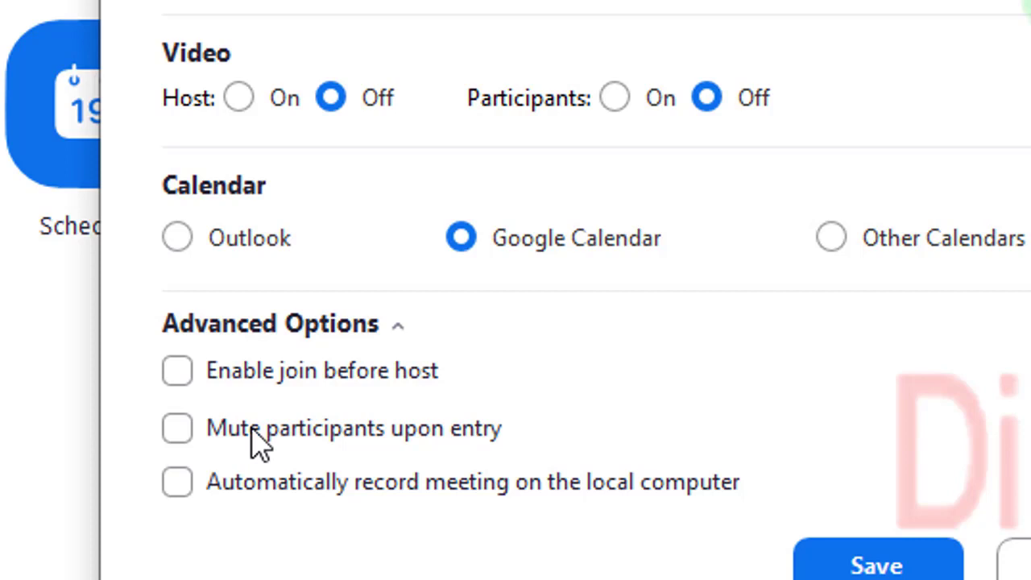
{"action": "left_click", "coordinate": [178, 372]}
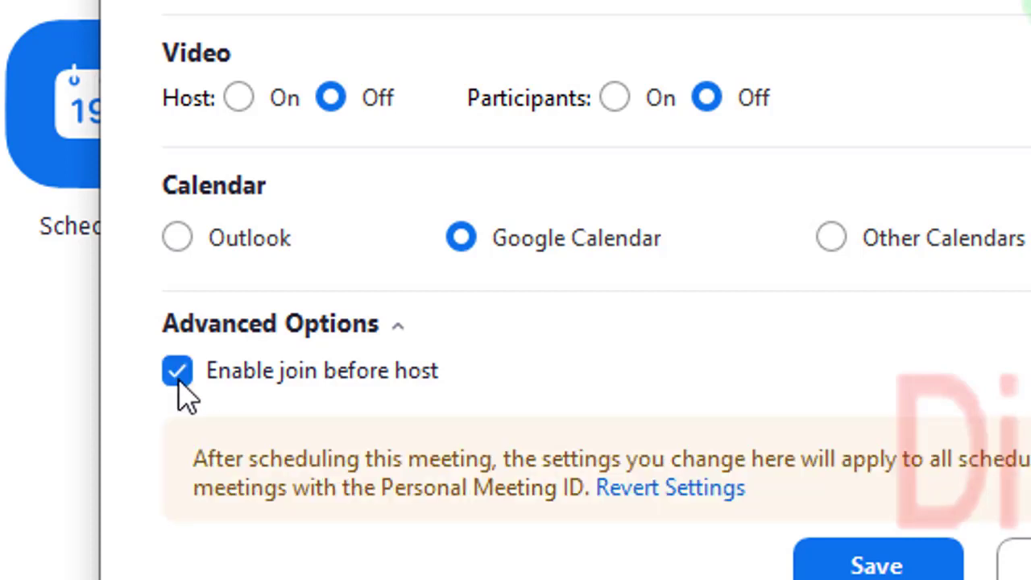
{"action": "scroll", "coordinate": [652, 333], "scroll_direction": "down", "scroll_amount": 3}
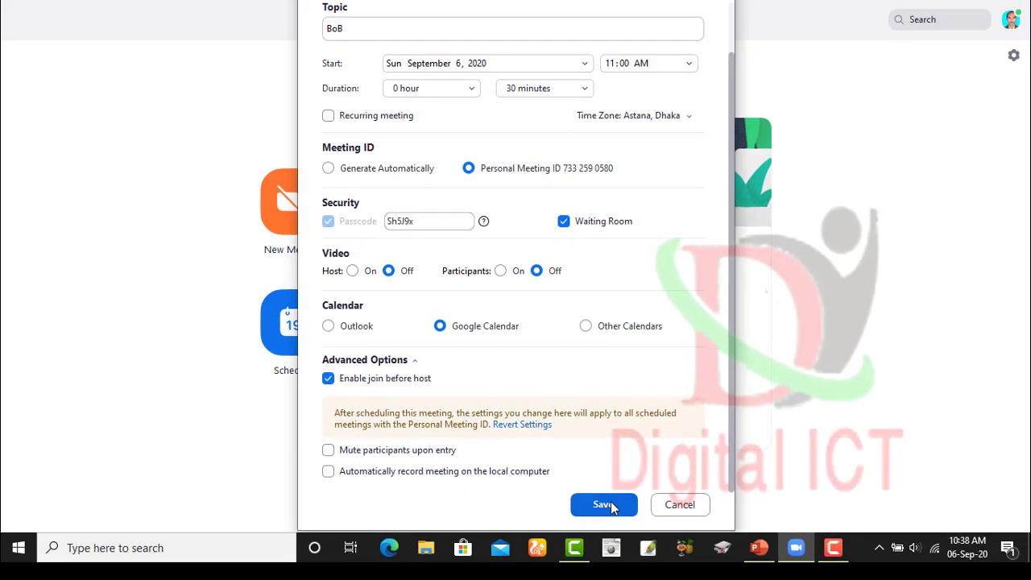
{"action": "left_click", "coordinate": [895, 568]}
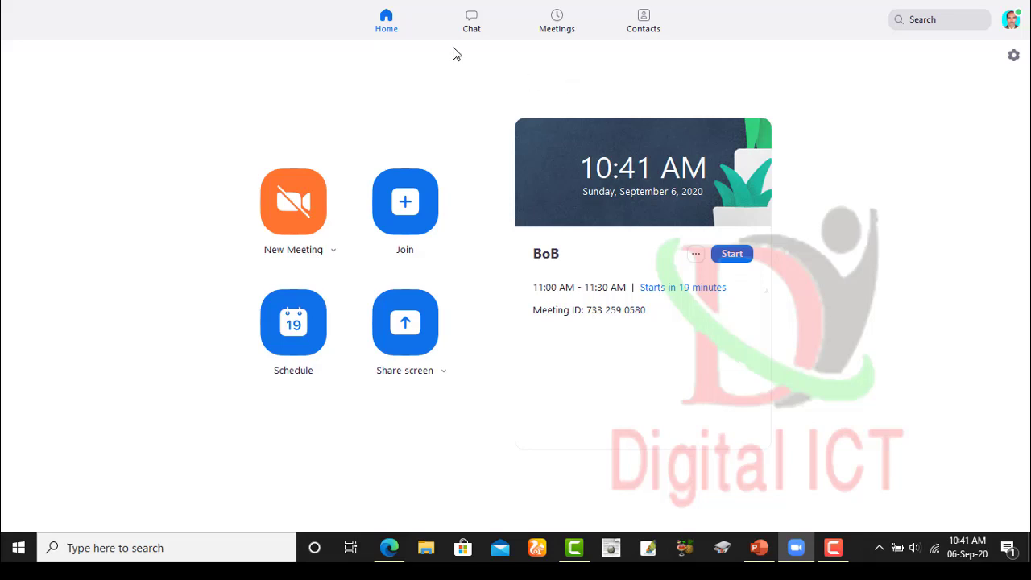
Open the upcoming BoB meeting's details and copy its invitation
{"action": "left_click", "coordinate": [560, 29]}
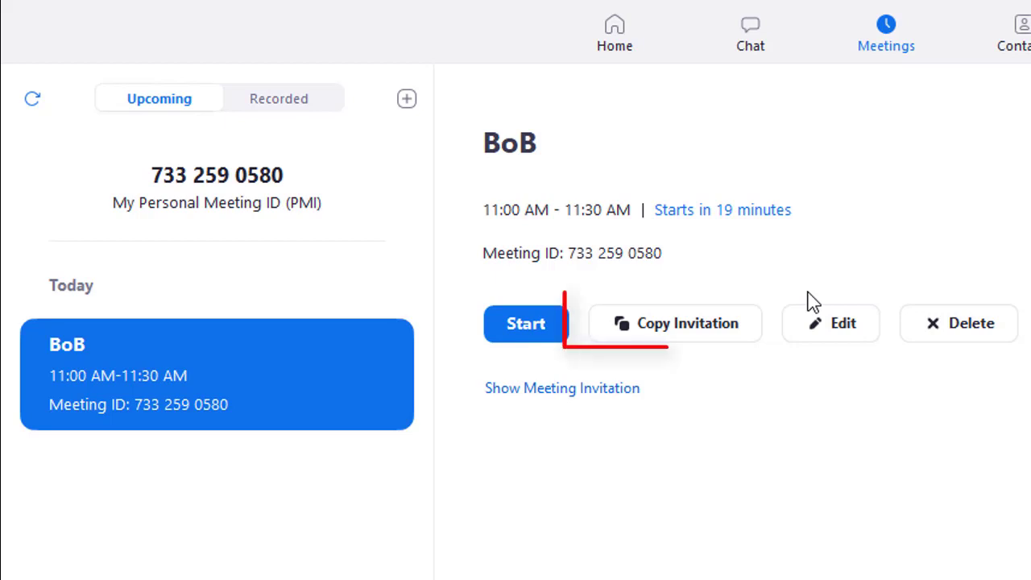
{"action": "left_click", "coordinate": [685, 332]}
{"action": "left_click", "coordinate": [684, 332]}
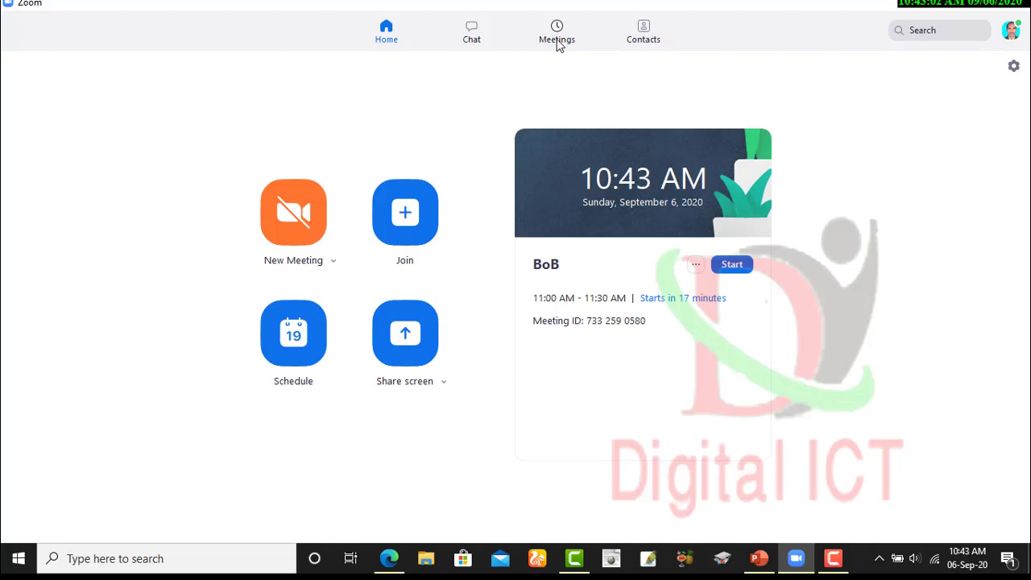
{"action": "left_click", "coordinate": [559, 44]}
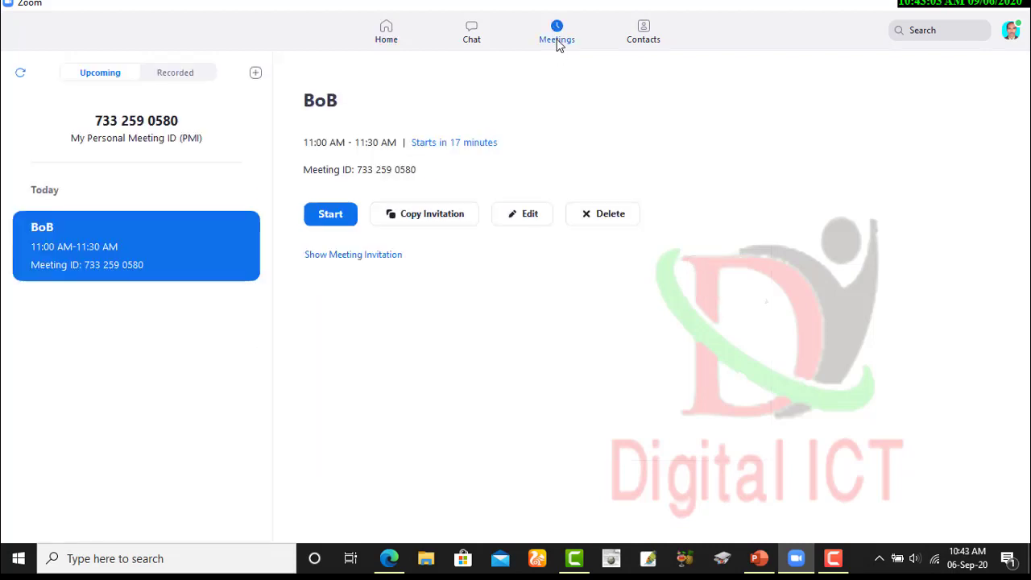
{"action": "left_click", "coordinate": [382, 41]}
{"action": "left_click", "coordinate": [556, 41]}
{"action": "left_click", "coordinate": [386, 39]}
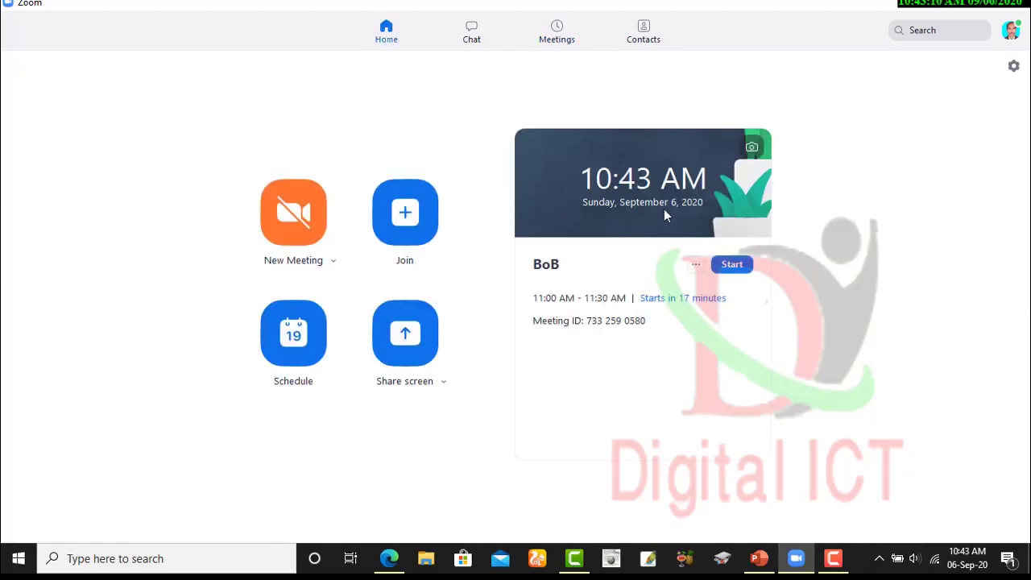
{"action": "left_click", "coordinate": [546, 37]}
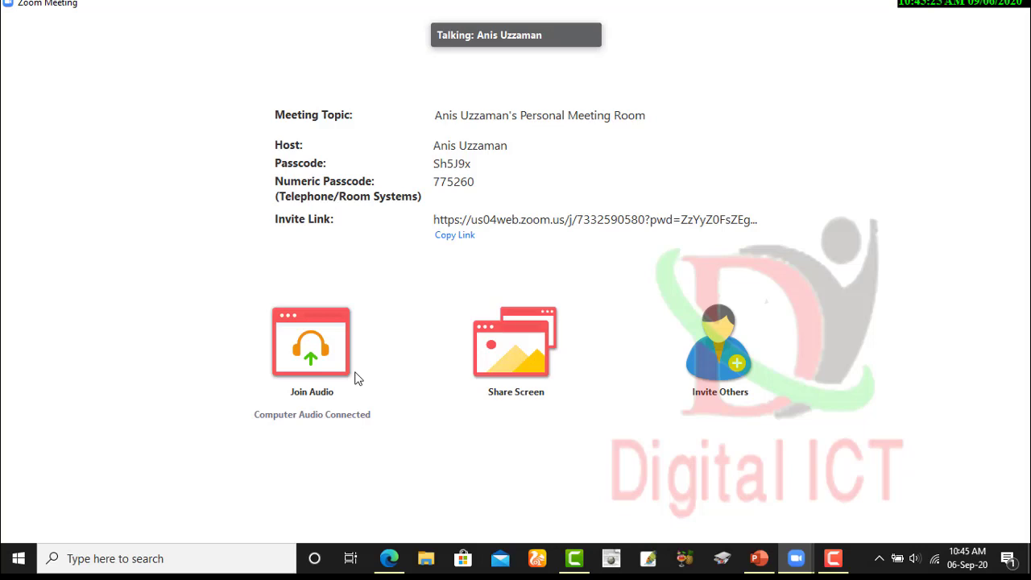
View the computer audio options of the running meeting and close them unchanged
{"action": "left_click", "coordinate": [309, 362]}
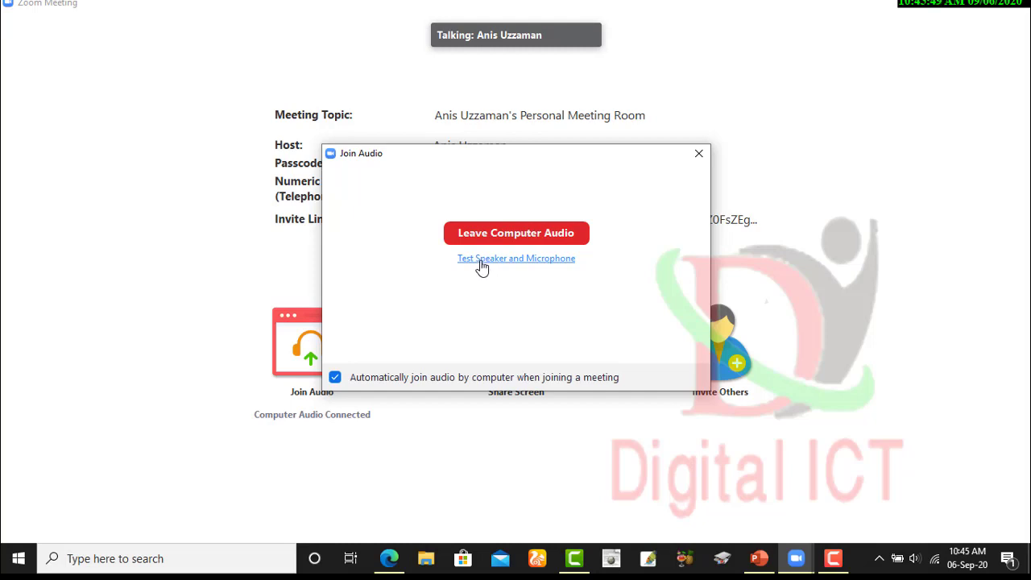
{"action": "left_click", "coordinate": [699, 154]}
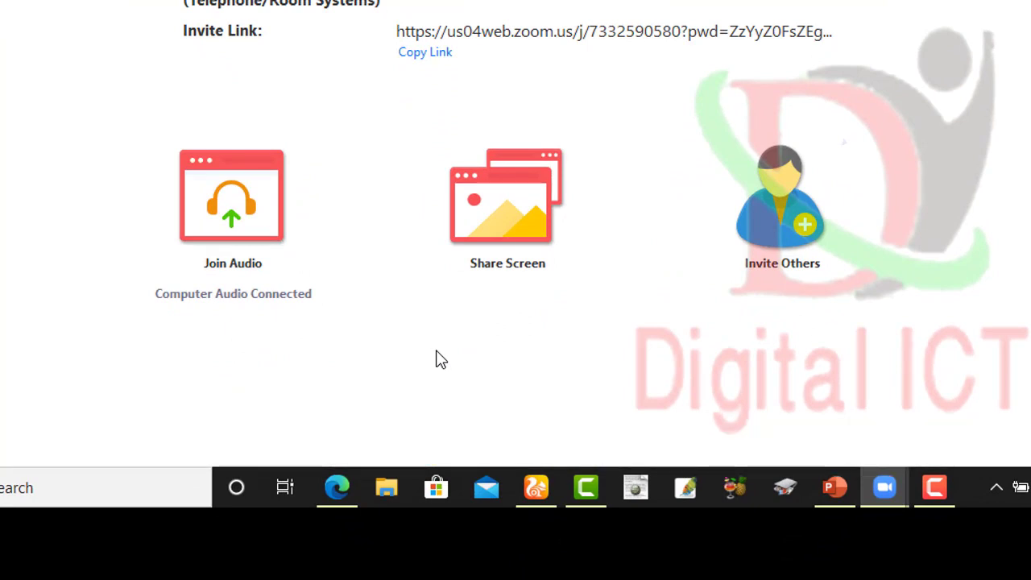
Show the participant list, admit everyone from the waiting room, and mute all participants
{"action": "mouse_move", "coordinate": [435, 391]}
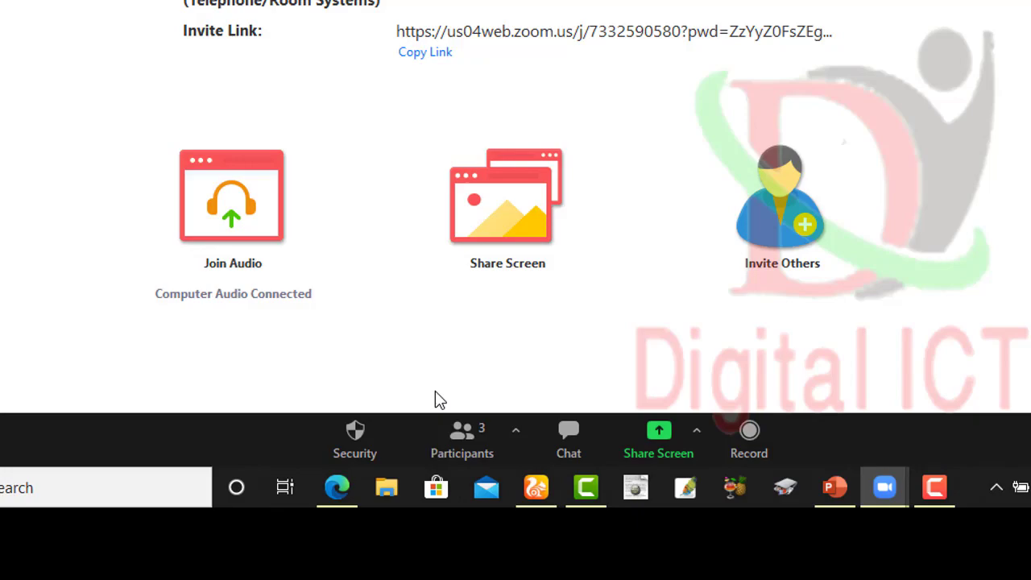
{"action": "left_click", "coordinate": [462, 449]}
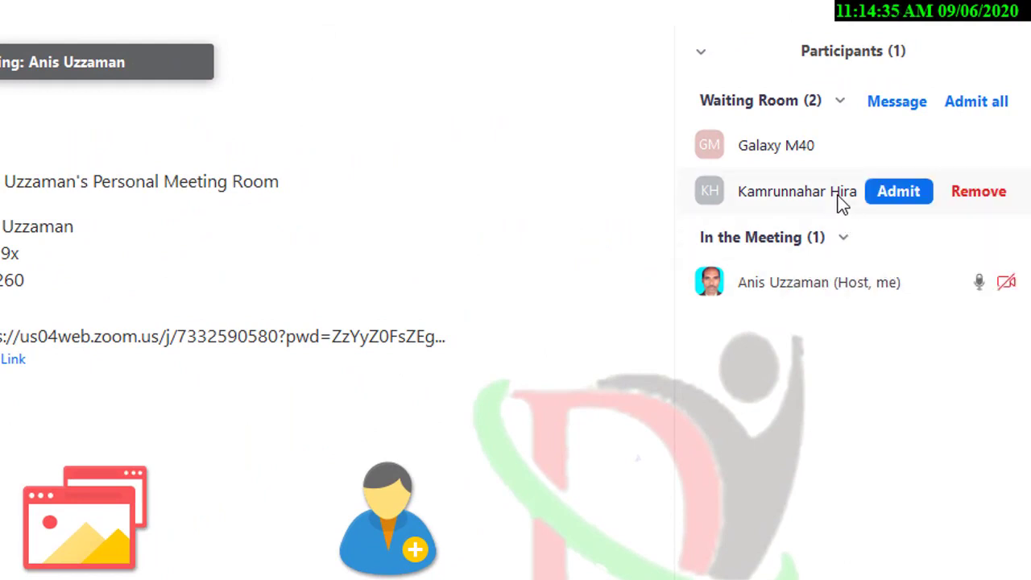
{"action": "mouse_move", "coordinate": [813, 153]}
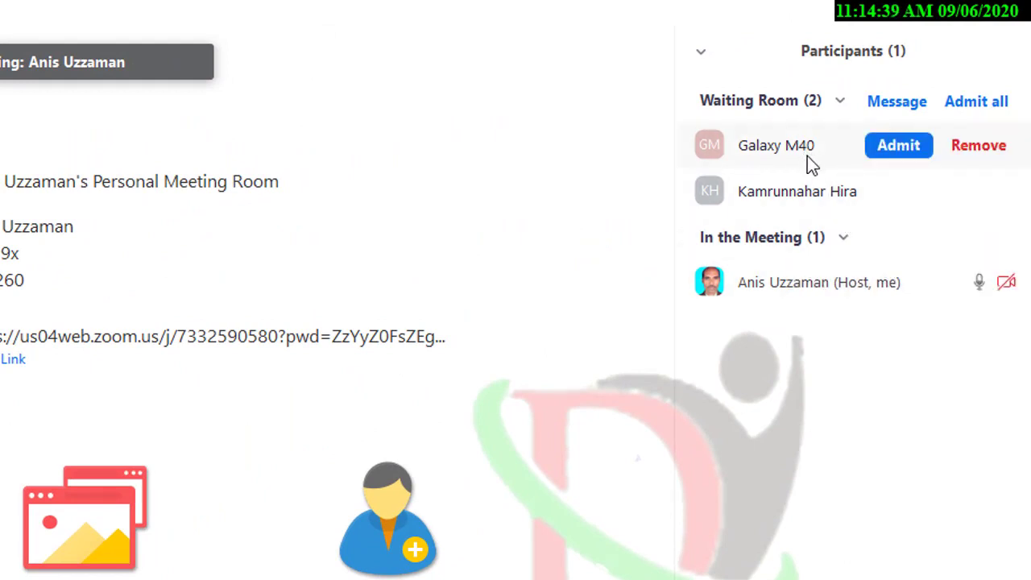
{"action": "mouse_move", "coordinate": [830, 193]}
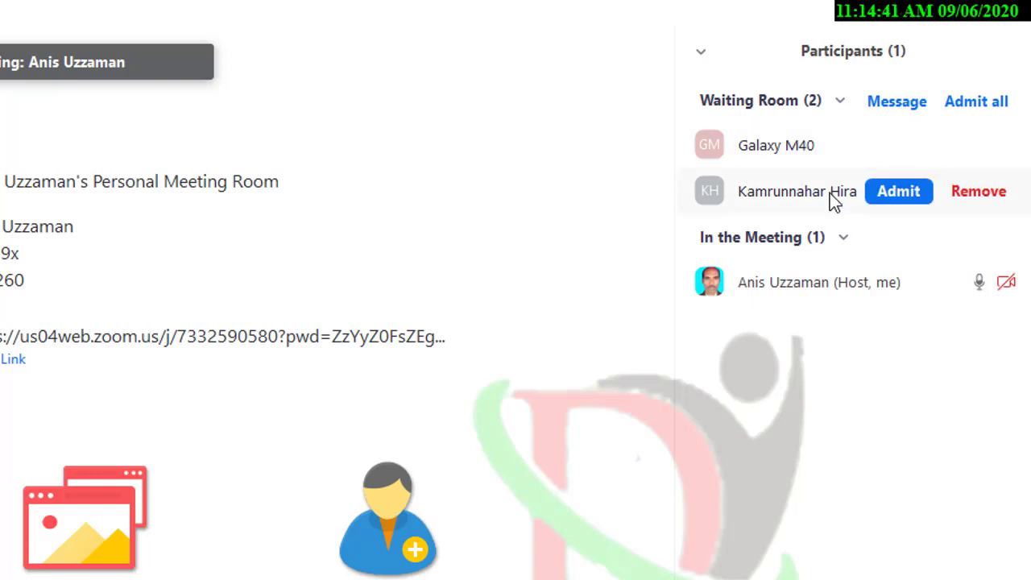
{"action": "mouse_move", "coordinate": [822, 172]}
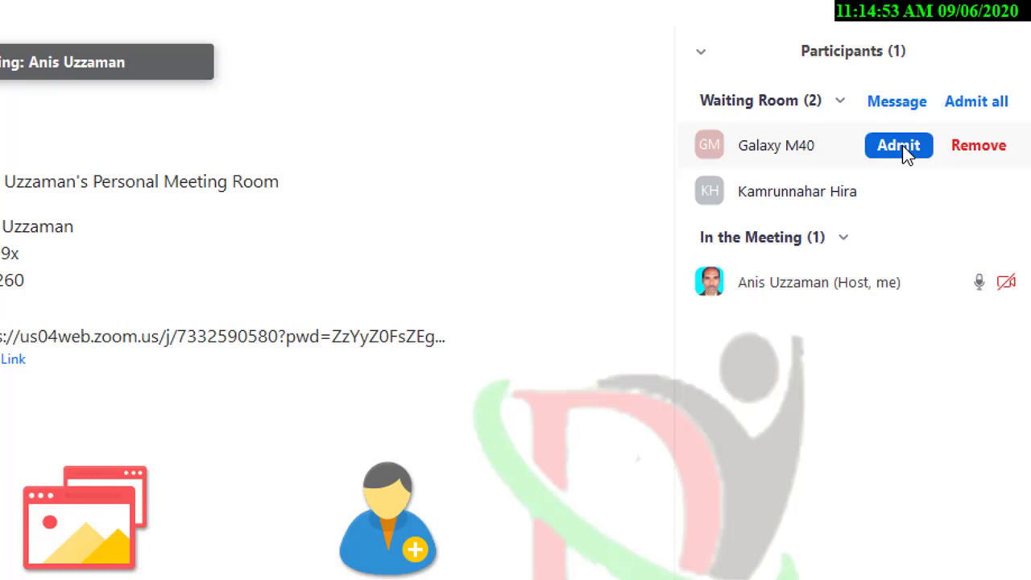
{"action": "left_click", "coordinate": [956, 105]}
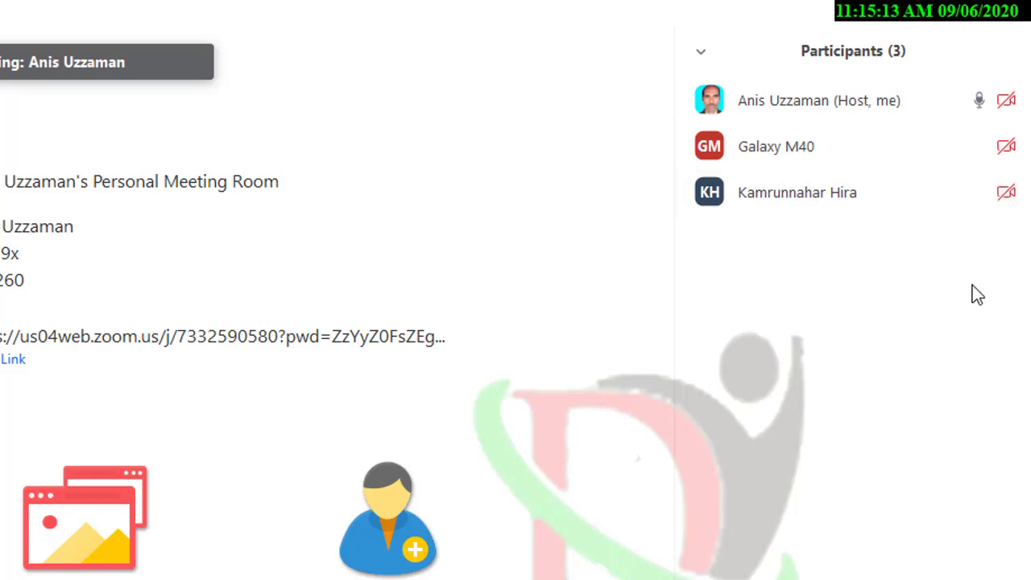
{"action": "mouse_move", "coordinate": [928, 164]}
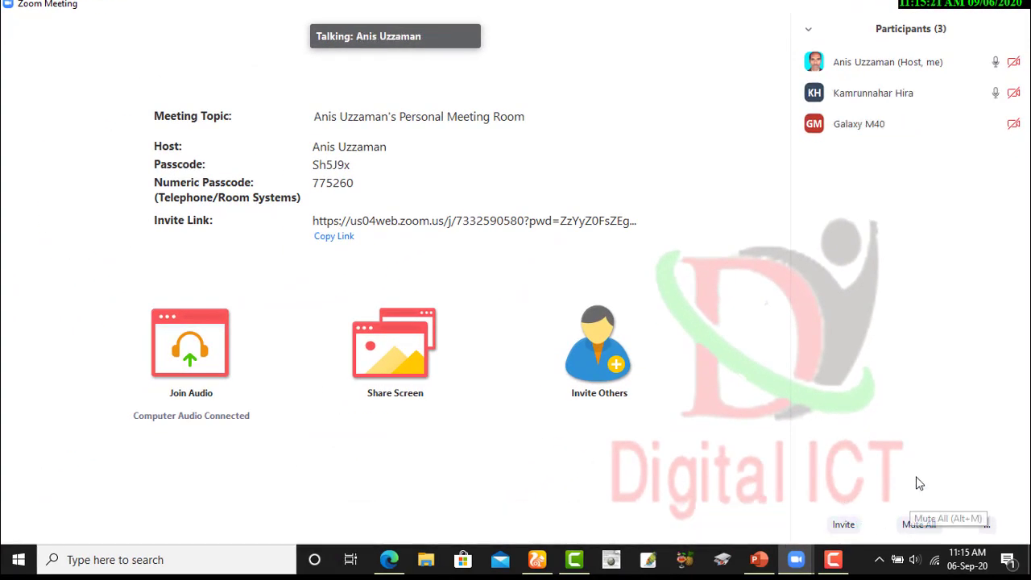
{"action": "left_click", "coordinate": [915, 525]}
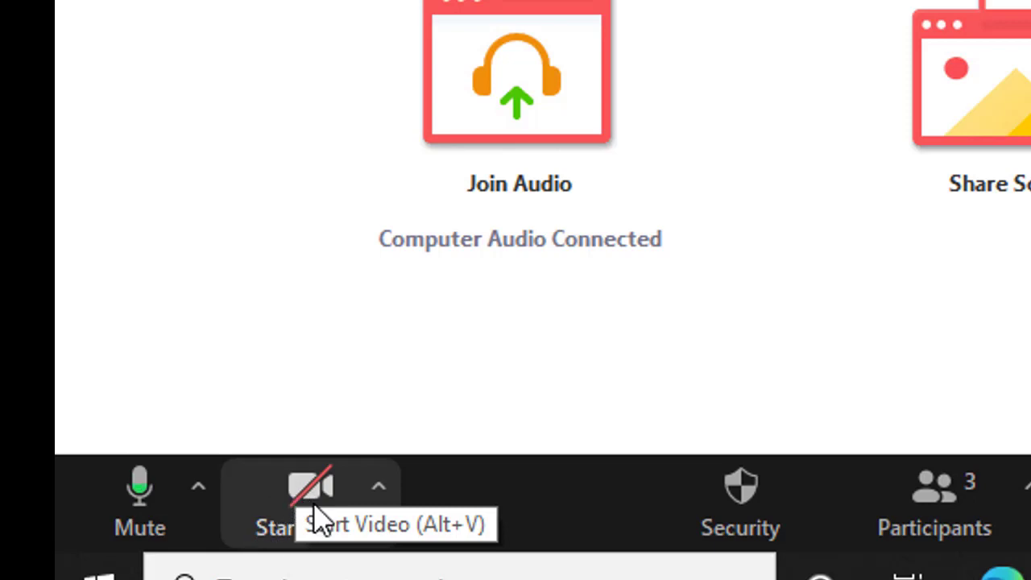
Switch the host's video on and off again, and mute and unmute the host's microphone
{"action": "left_click", "coordinate": [298, 529]}
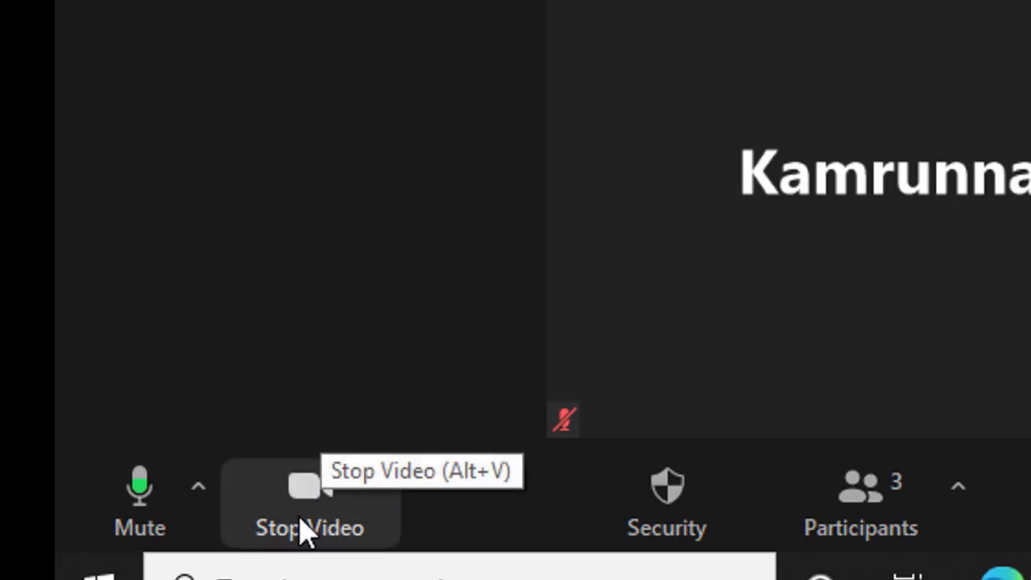
{"action": "left_click", "coordinate": [301, 529]}
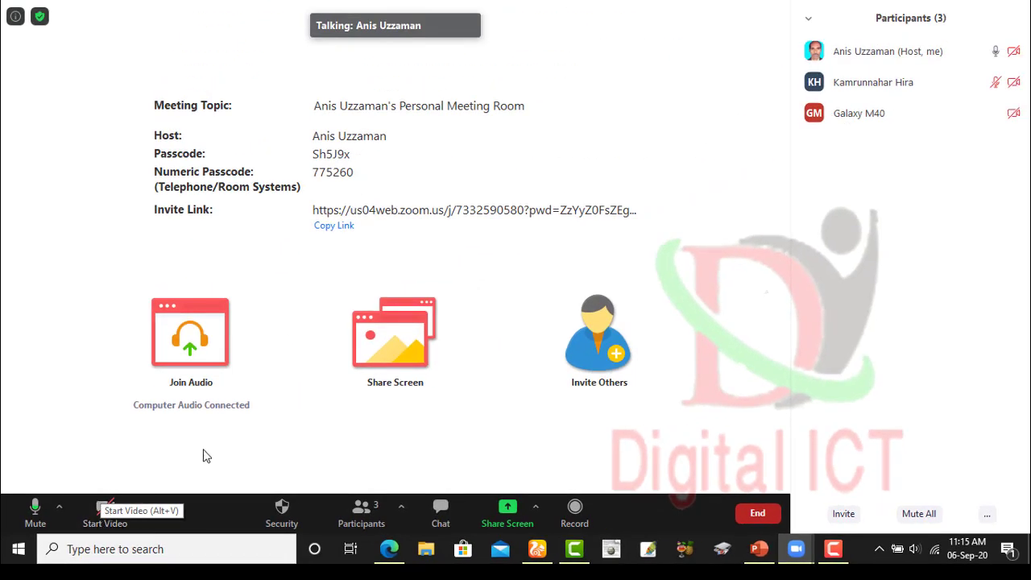
{"action": "left_click", "coordinate": [35, 515]}
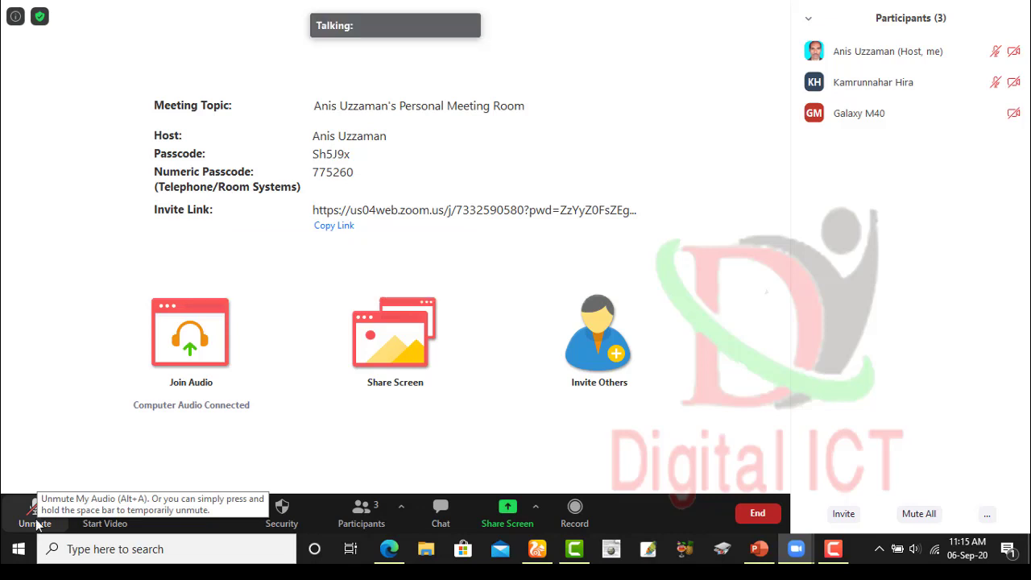
{"action": "left_click", "coordinate": [36, 528]}
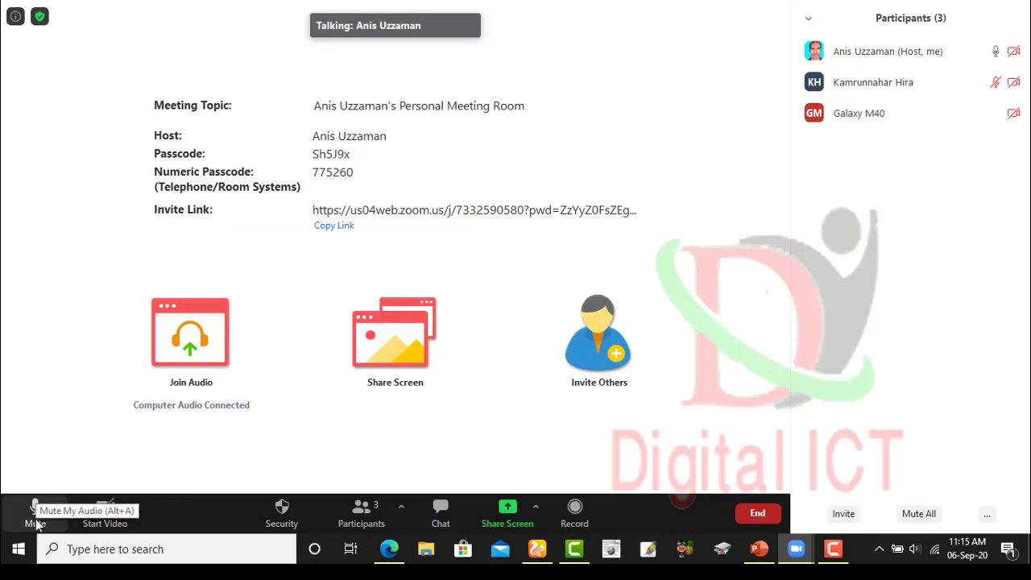